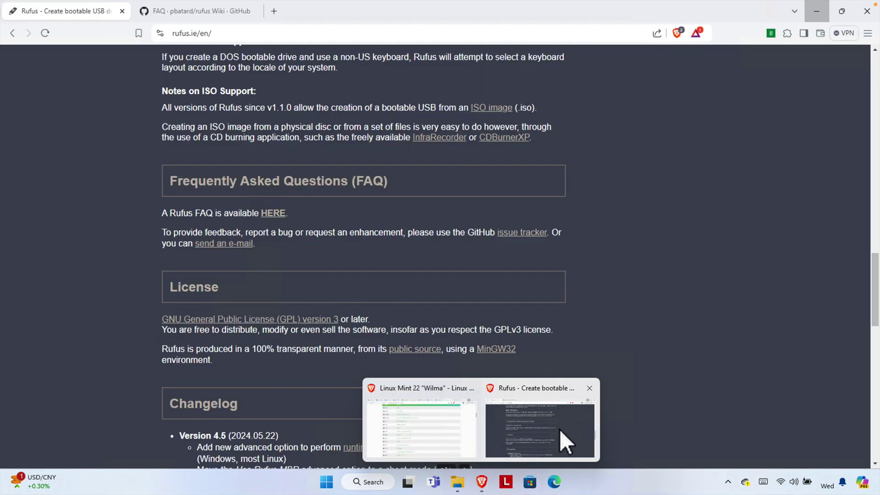
Step: Bring the Brave window with the 'Rufus - Create bootable USB' page to the front
{"action": "left_click", "coordinate": [559, 433]}
Step: Return to the top of rufus.ie/en/, check the page URL, and highlight 'bootable USB drive' in the tagline
{"action": "scroll", "coordinate": [319, 172], "scroll_direction": "up", "scroll_amount": 1}
{"action": "scroll", "coordinate": [284, 169], "scroll_direction": "up", "scroll_amount": 20}
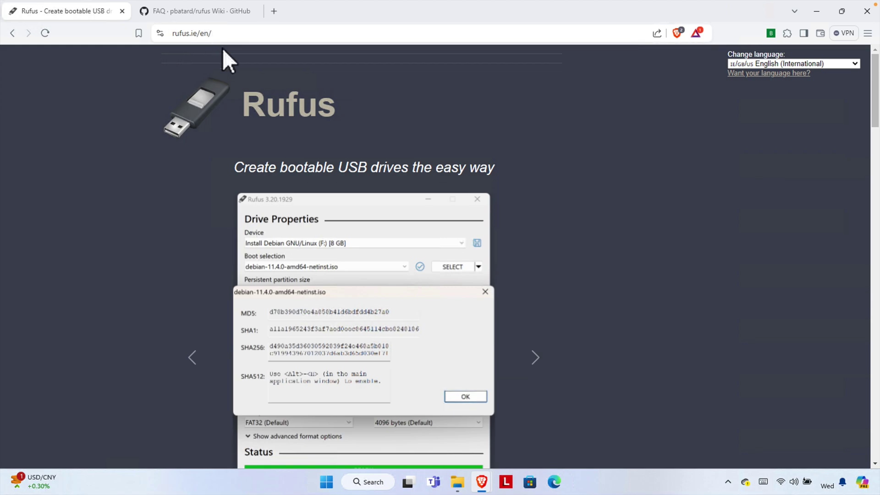
{"action": "left_click", "coordinate": [174, 33]}
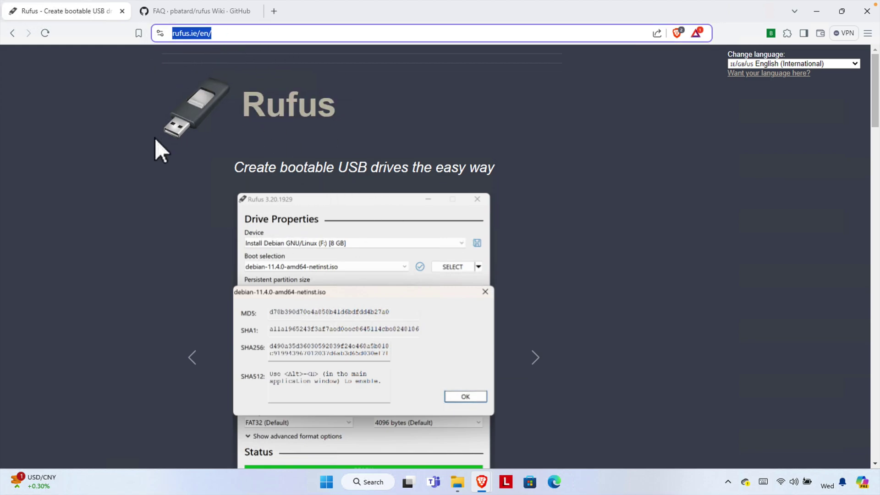
{"action": "left_click", "coordinate": [248, 122]}
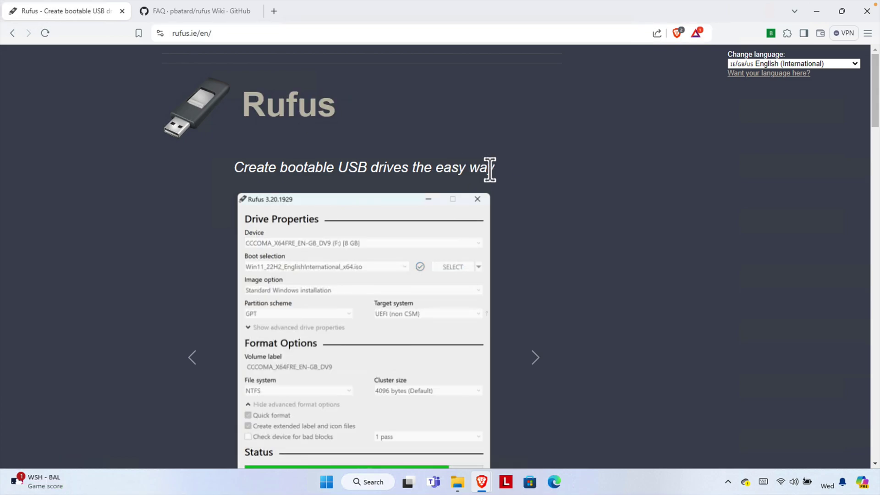
{"action": "left_click_drag", "start_coordinate": [281, 167], "coordinate": [405, 167]}
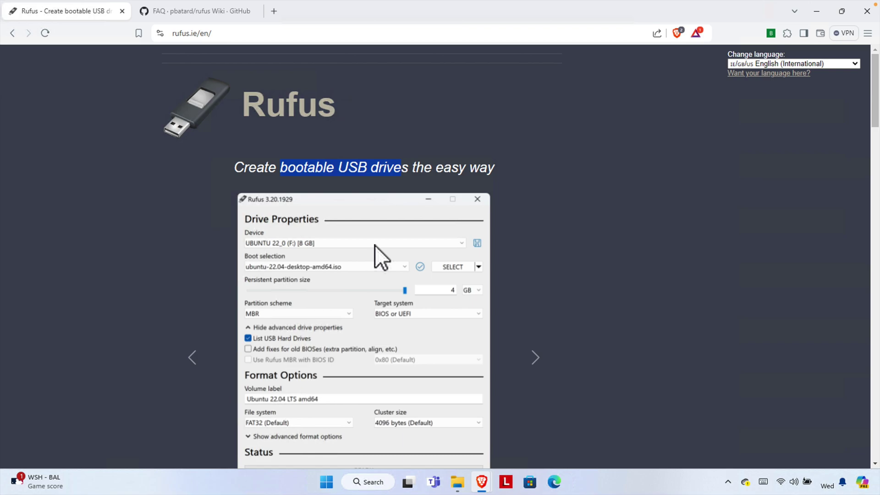
Step: Download rufus-4.5.exe from Latest releases and select it in the Downloads folder
{"action": "scroll", "coordinate": [411, 278], "scroll_direction": "down", "scroll_amount": 3}
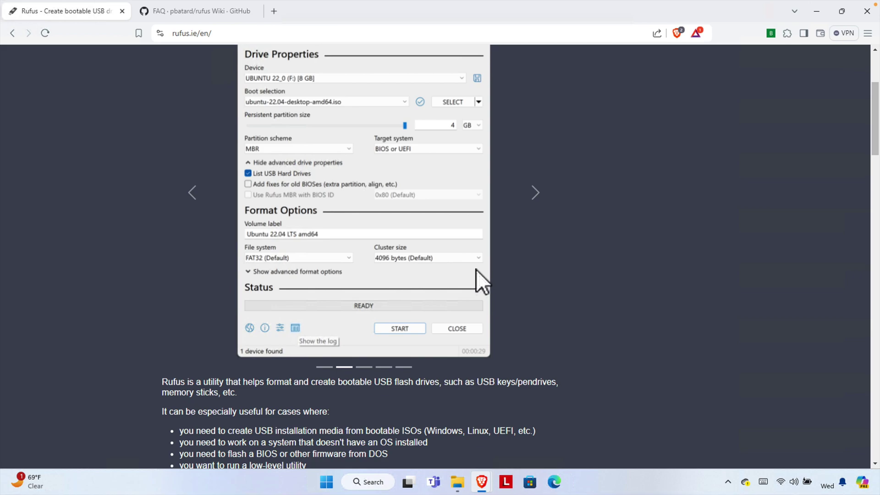
{"action": "scroll", "coordinate": [477, 270], "scroll_direction": "up", "scroll_amount": 3}
{"action": "scroll", "coordinate": [319, 248], "scroll_direction": "down", "scroll_amount": 9}
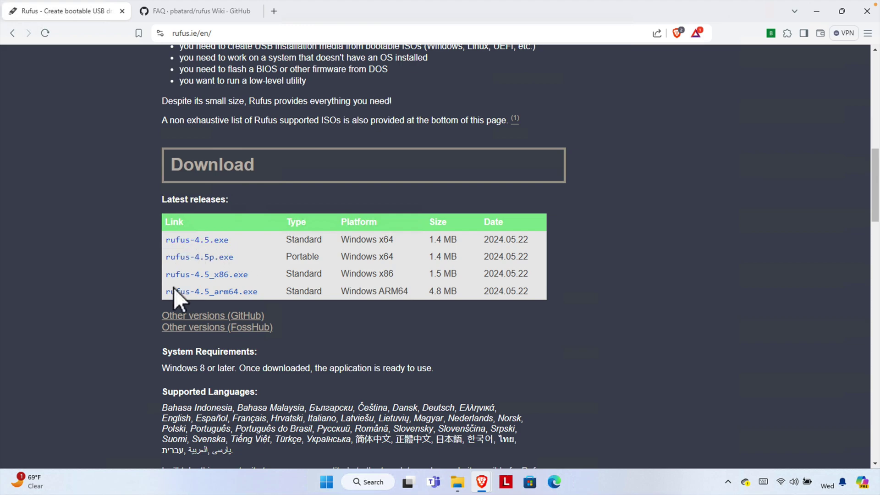
{"action": "left_click", "coordinate": [168, 241]}
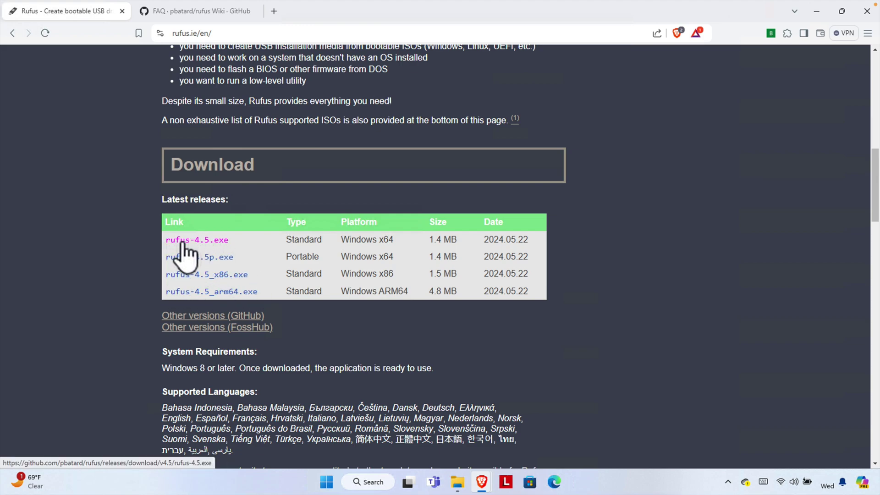
{"action": "left_click", "coordinate": [457, 481]}
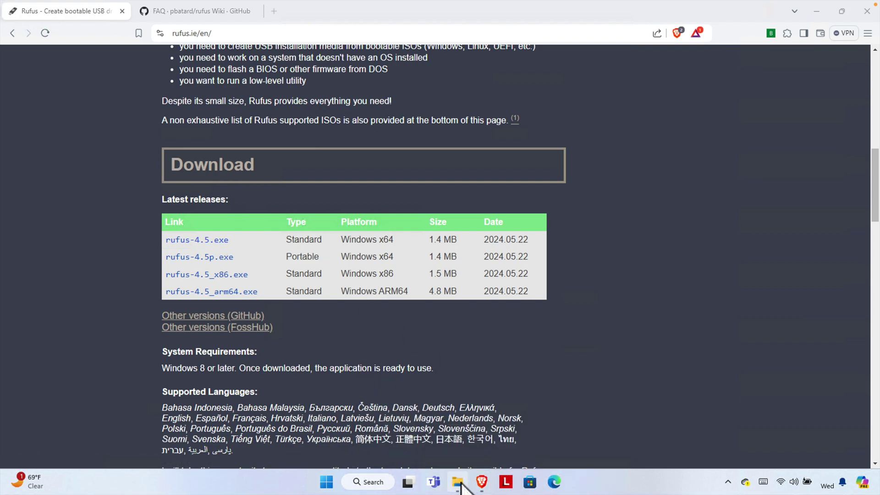
{"action": "left_click", "coordinate": [166, 207]}
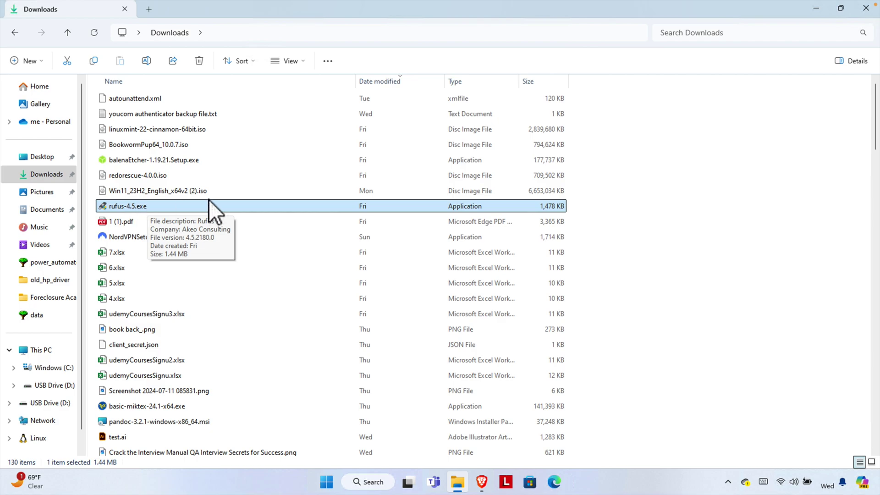
Step: Check the Win11 ISO and rufus-4.5.exe, inspect USB Drive (D:) and Windows (C:), then close Explorer
{"action": "left_click", "coordinate": [183, 190]}
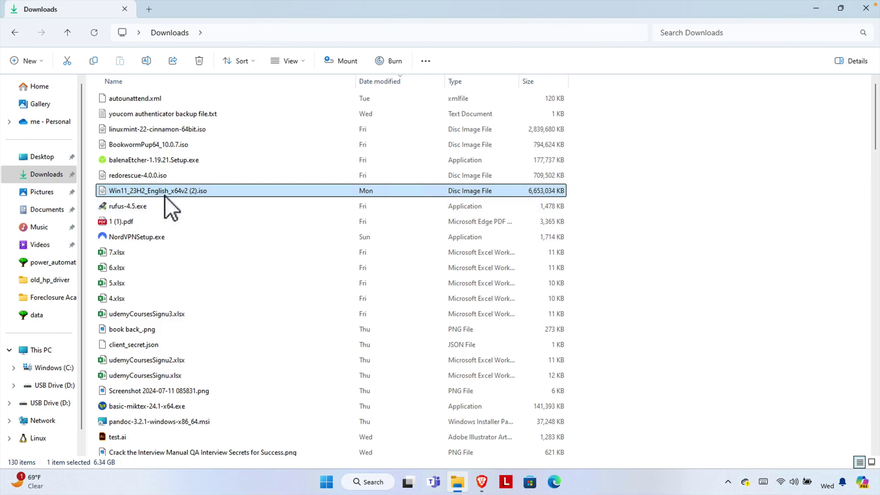
{"action": "left_click", "coordinate": [147, 207]}
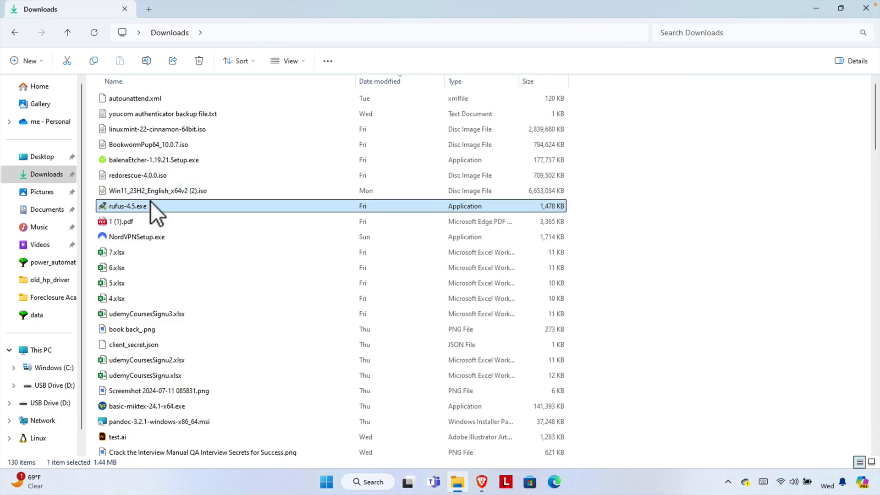
{"action": "left_click", "coordinate": [37, 351]}
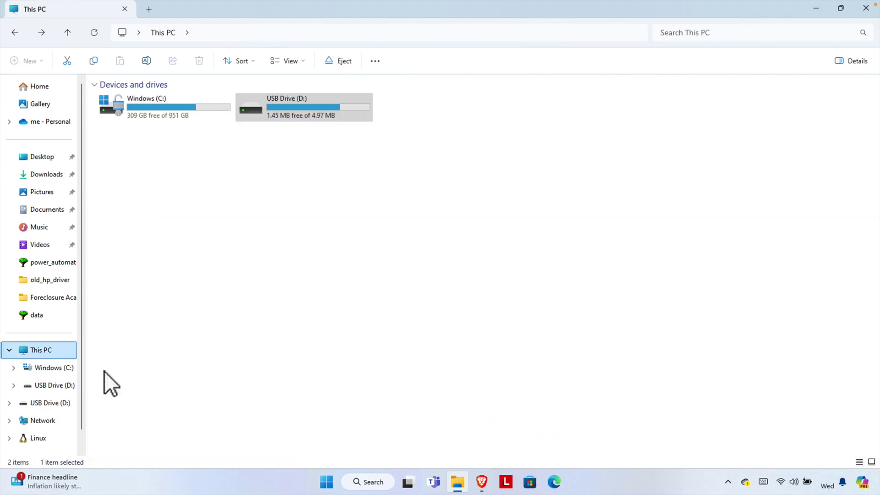
{"action": "left_click", "coordinate": [50, 403]}
{"action": "left_click", "coordinate": [46, 367]}
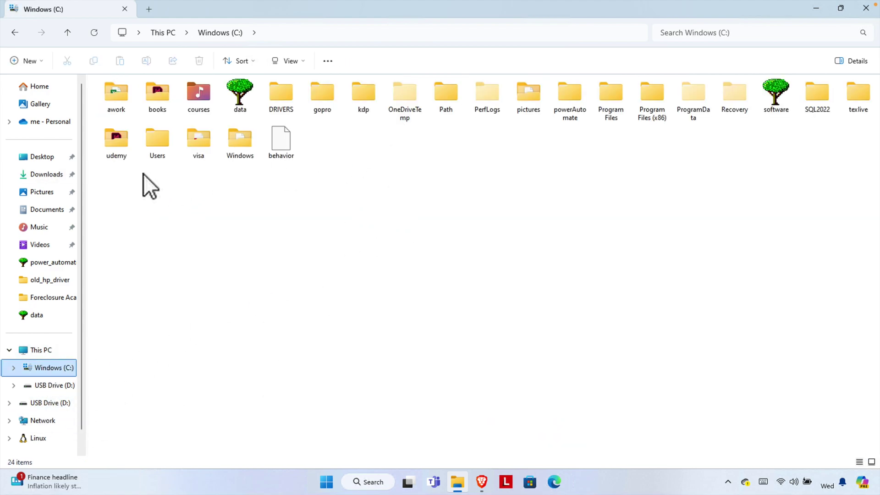
{"action": "left_click", "coordinate": [45, 351]}
{"action": "left_click", "coordinate": [289, 116]}
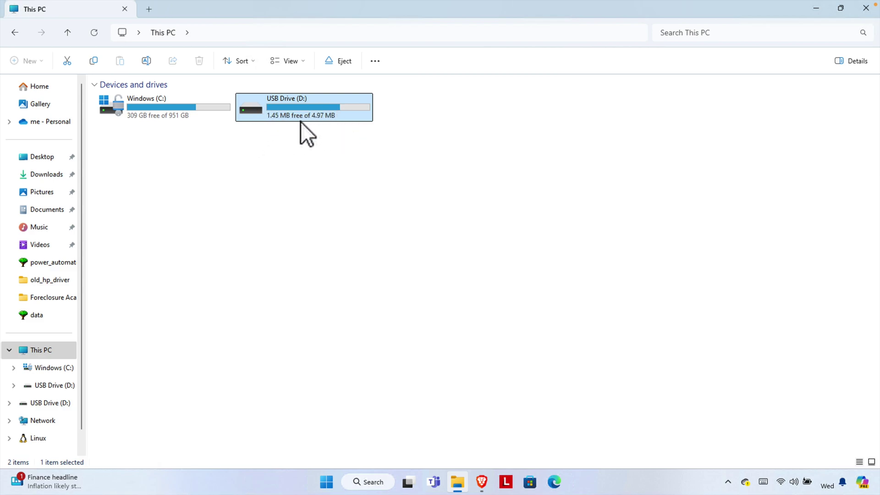
{"action": "left_click", "coordinate": [865, 8]}
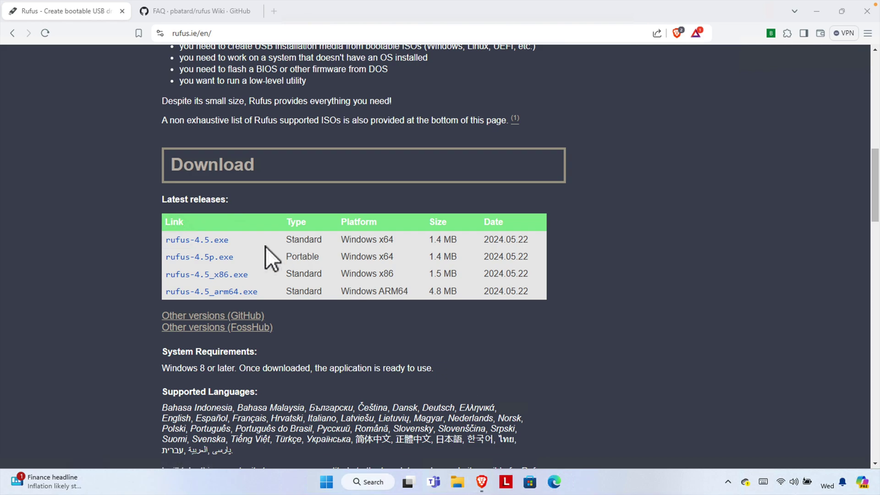
Step: Launch rufus-4.5.exe from Downloads and approve the User Account Control prompt
{"action": "key", "text": "super+e"}
{"action": "left_click", "coordinate": [54, 175]}
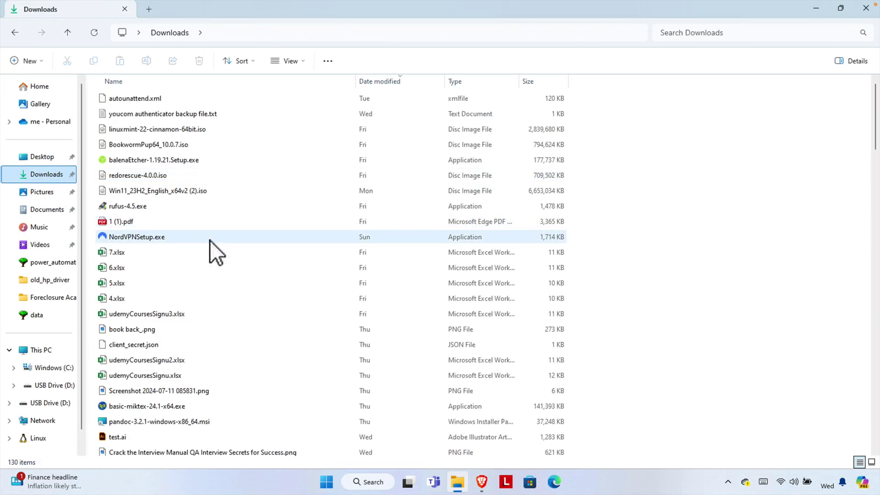
{"action": "double_click", "coordinate": [141, 206]}
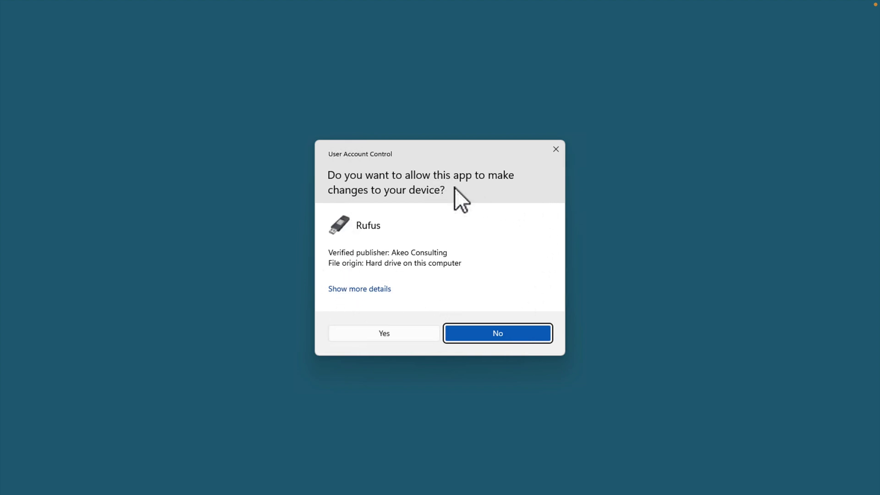
{"action": "left_click", "coordinate": [393, 337]}
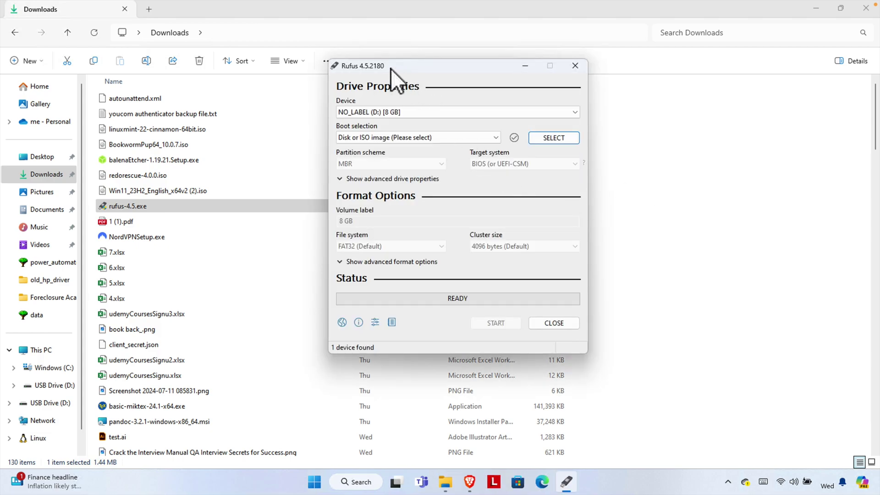
Step: Minimize File Explorer and Brave, reposition Rufus, and keep NO_LABEL (D:) [8 GB] as the device
{"action": "left_click", "coordinate": [815, 9]}
{"action": "left_click", "coordinate": [815, 13]}
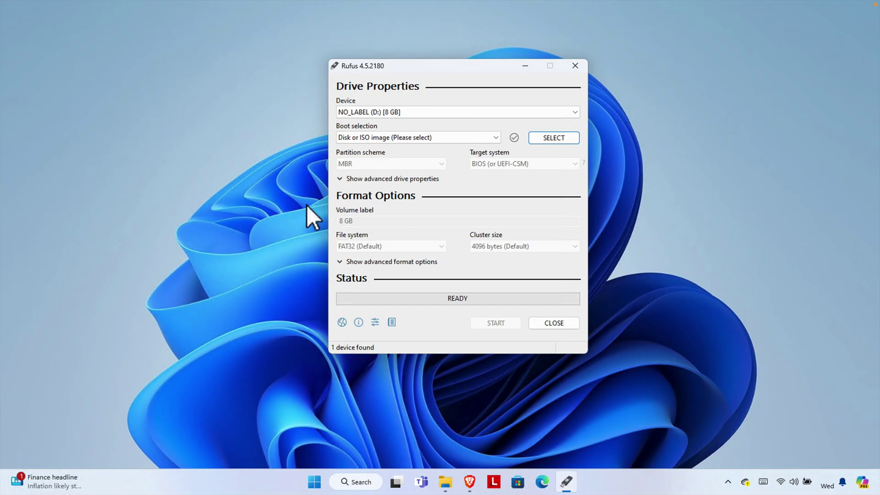
{"action": "left_click_drag", "start_coordinate": [446, 71], "coordinate": [380, 111]}
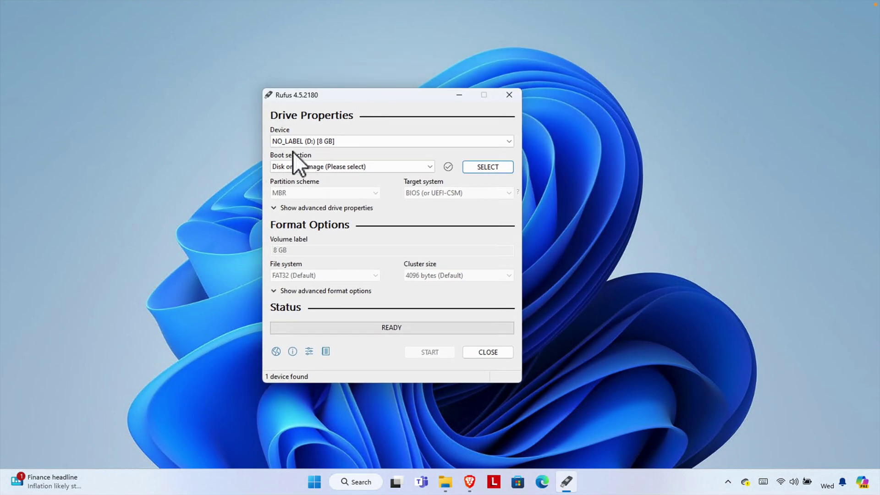
{"action": "left_click", "coordinate": [509, 141]}
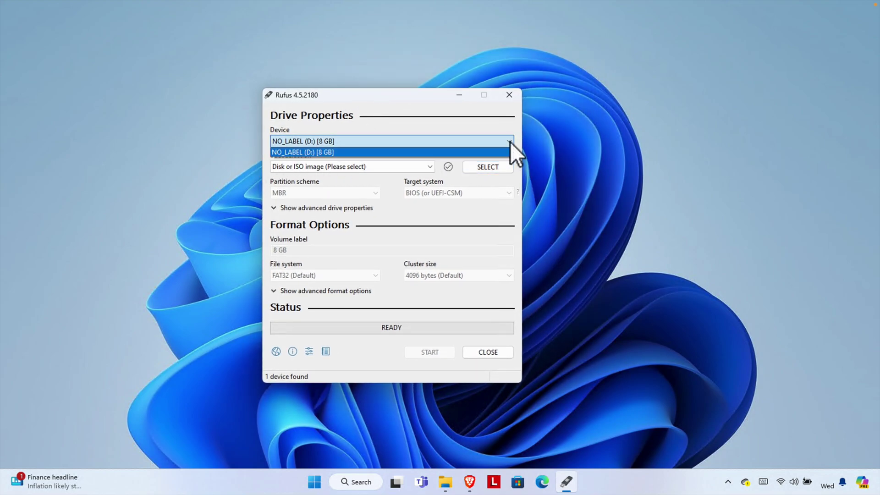
{"action": "left_click", "coordinate": [334, 153]}
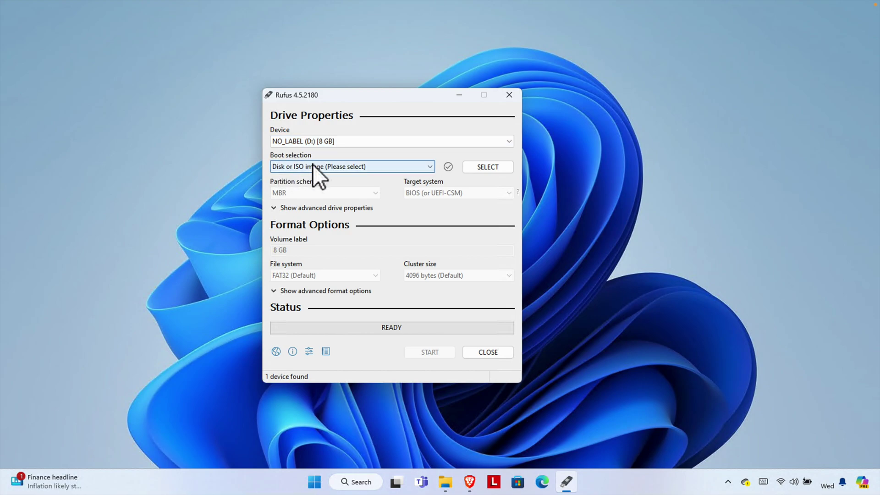
Step: Load Win11_23H2_English_x64v2 (2).iso from Downloads as the boot image
{"action": "left_click", "coordinate": [488, 169]}
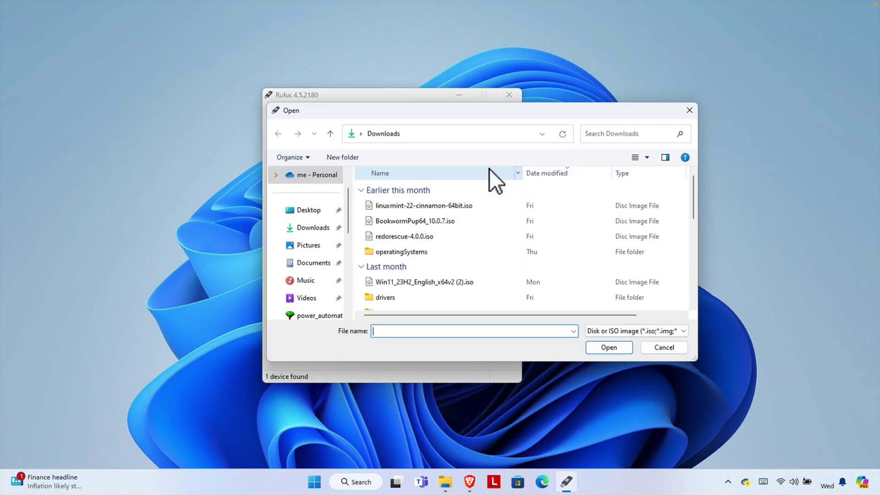
{"action": "left_click", "coordinate": [434, 281]}
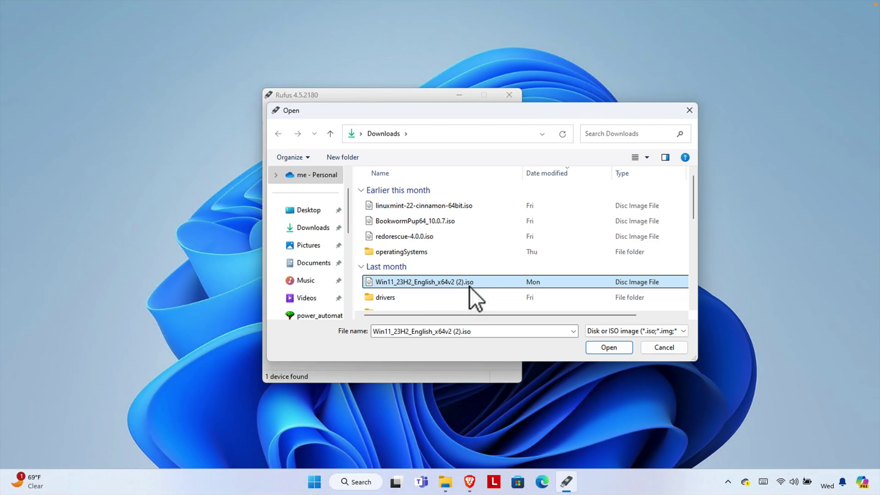
{"action": "left_click", "coordinate": [609, 348]}
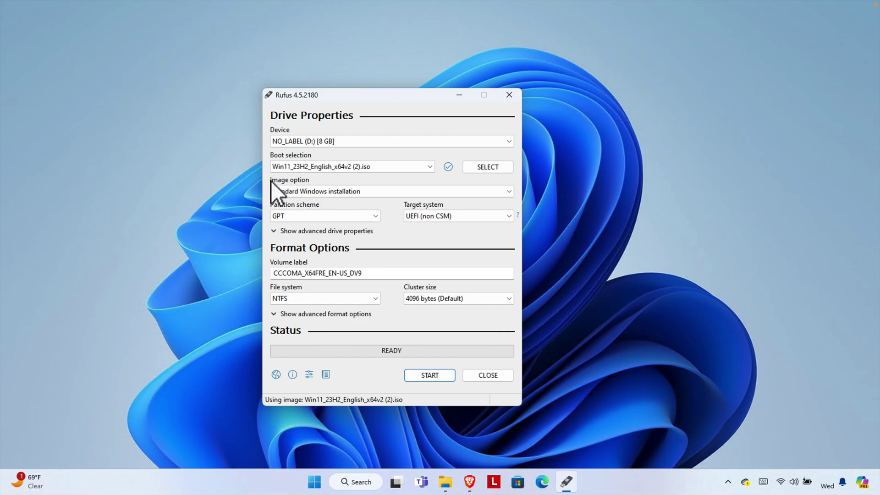
{"action": "left_click", "coordinate": [358, 193]}
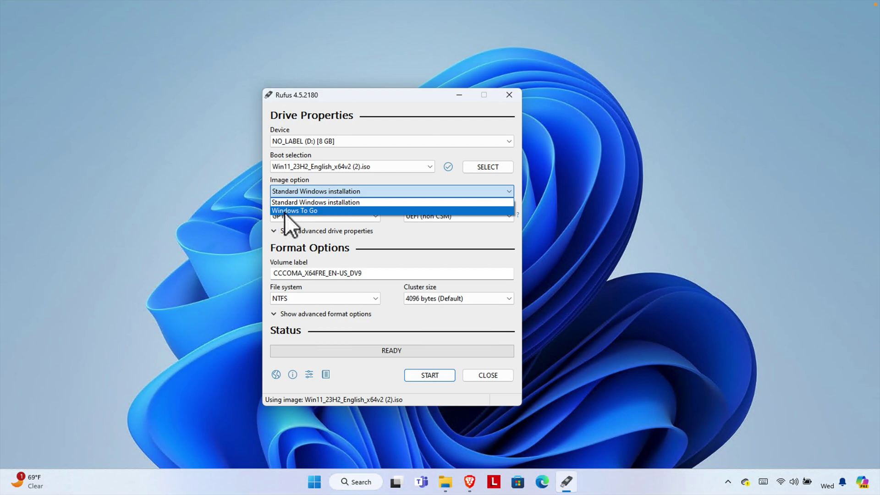
{"action": "left_click", "coordinate": [339, 202]}
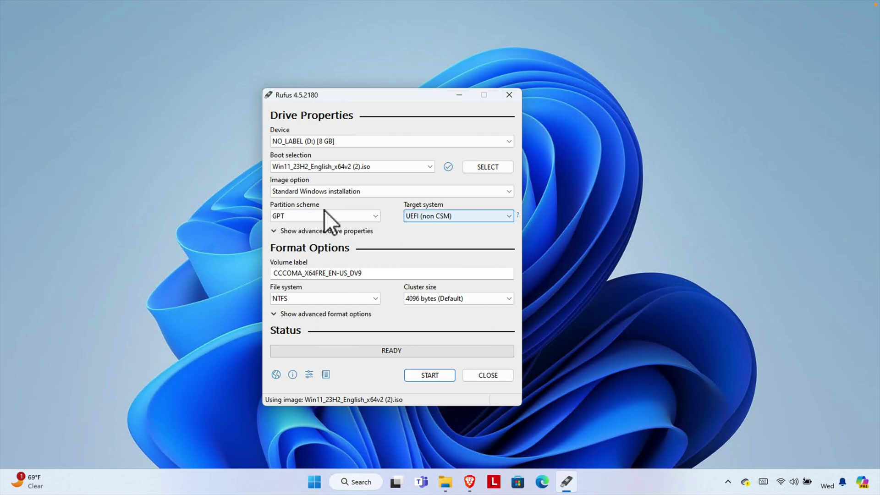
{"action": "left_click", "coordinate": [367, 217]}
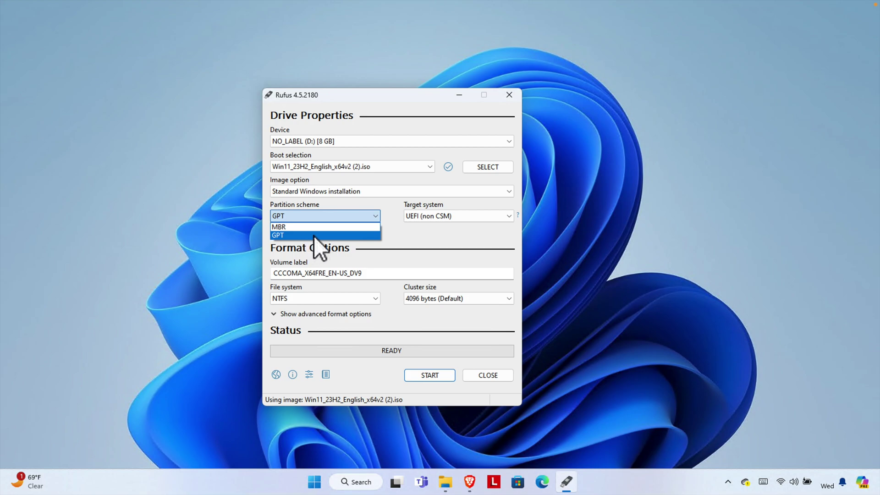
{"action": "left_click", "coordinate": [282, 236]}
{"action": "left_click", "coordinate": [309, 216]}
{"action": "left_click", "coordinate": [297, 234]}
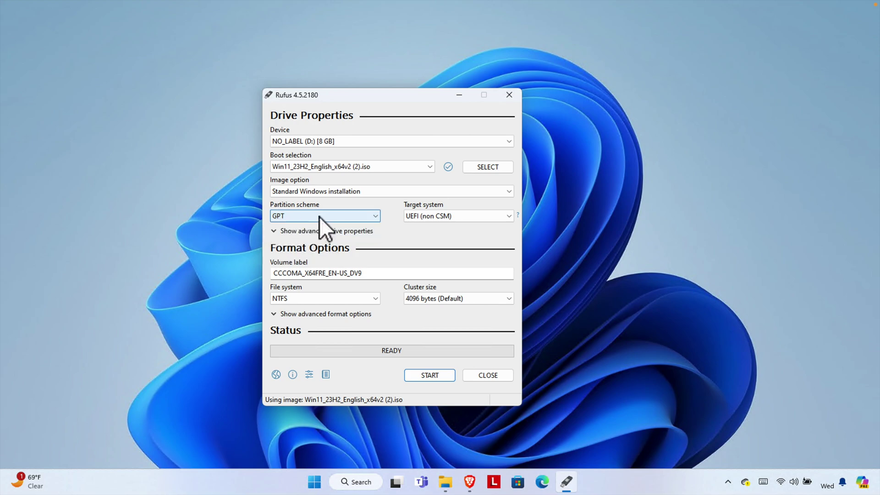
Step: Set the partition scheme to MBR with BIOS (or UEFI-CSM) as the target system
{"action": "left_click", "coordinate": [320, 216]}
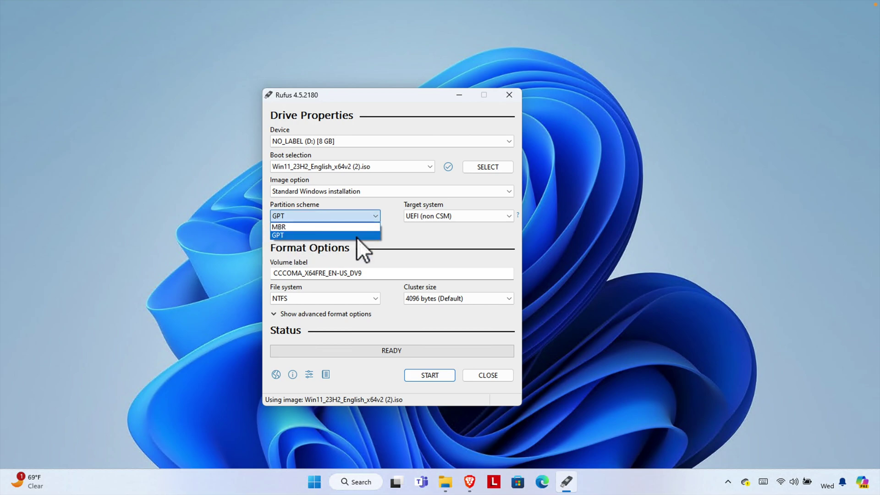
{"action": "left_click", "coordinate": [290, 227]}
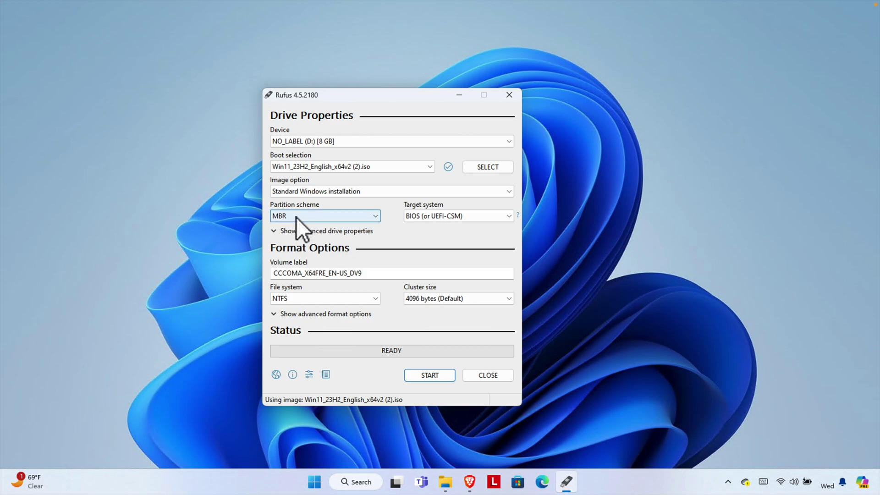
{"action": "left_click", "coordinate": [423, 216]}
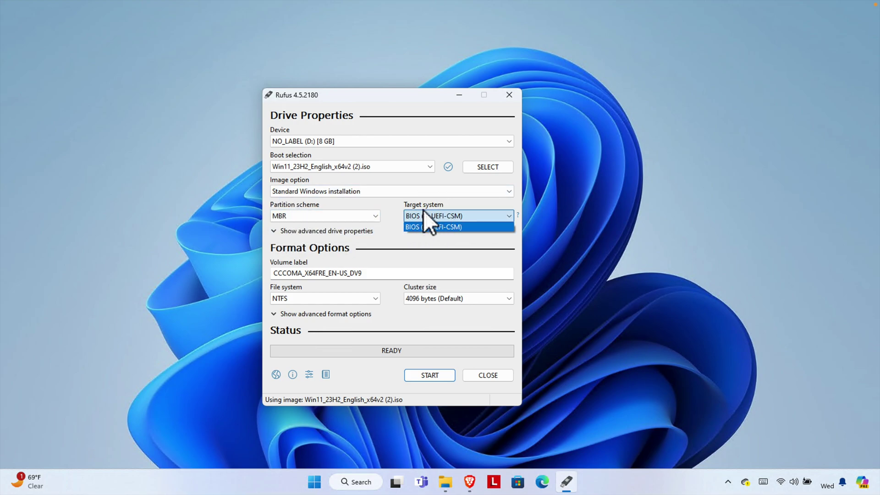
{"action": "left_click", "coordinate": [447, 227]}
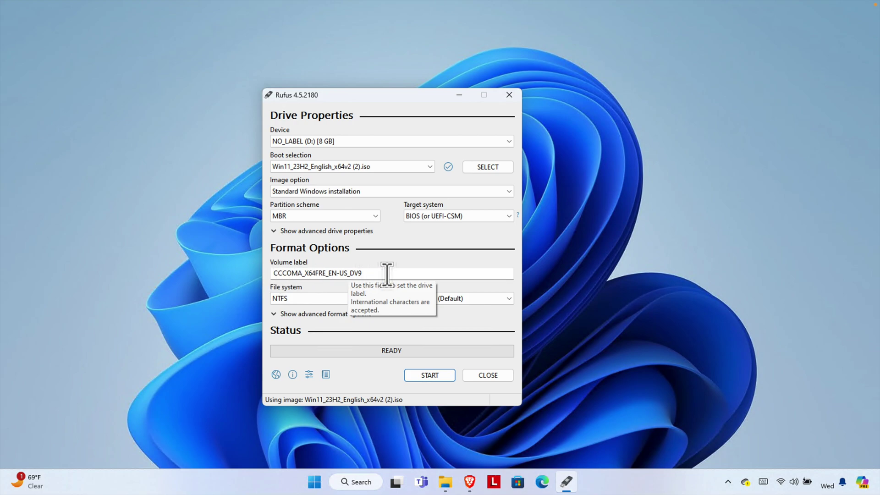
Step: Replace the volume label with 'Windows 11' and keep NTFS as the file system
{"action": "left_click_drag", "start_coordinate": [386, 274], "coordinate": [247, 262]}
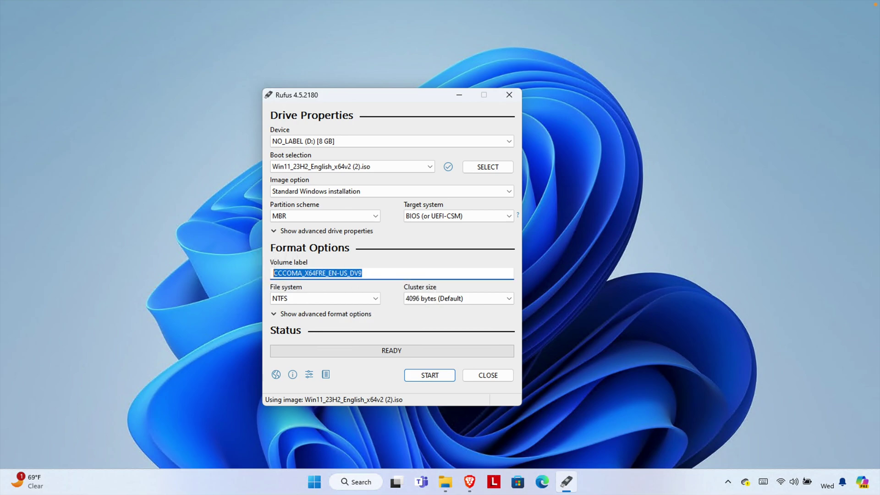
{"action": "key", "text": "BackSpace"}
{"action": "type", "text": "Windows 11"}
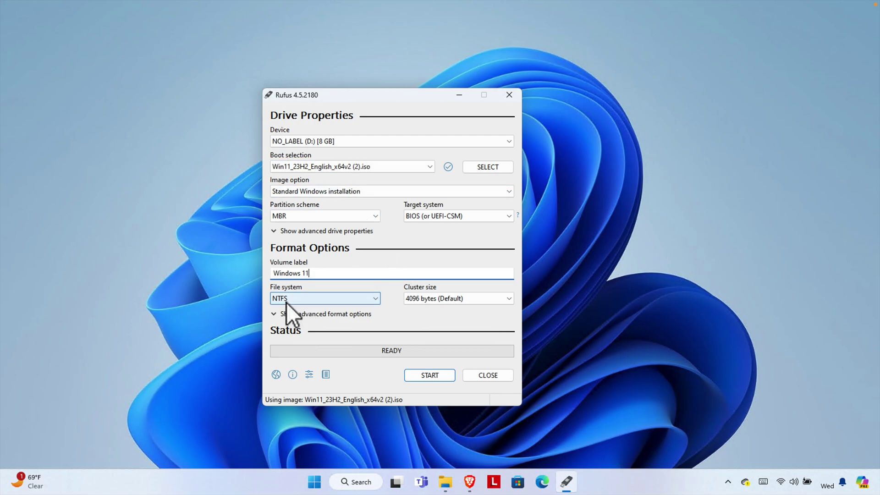
{"action": "left_click", "coordinate": [301, 301]}
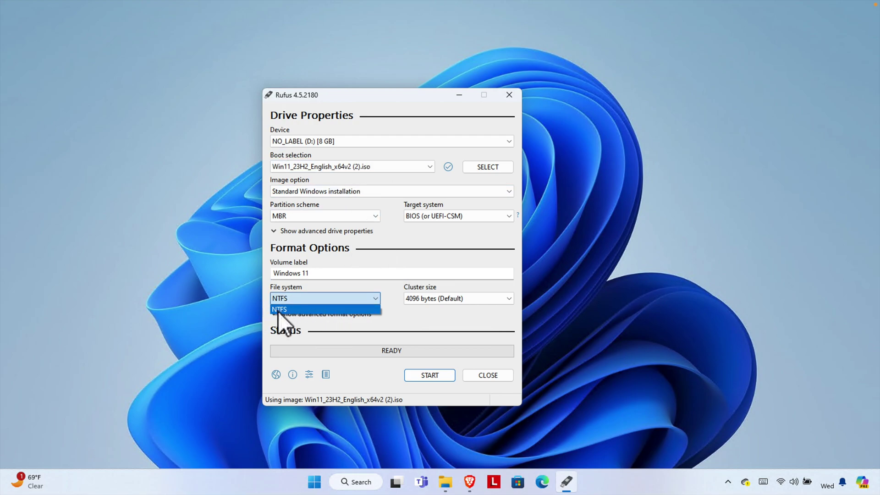
{"action": "left_click", "coordinate": [296, 310]}
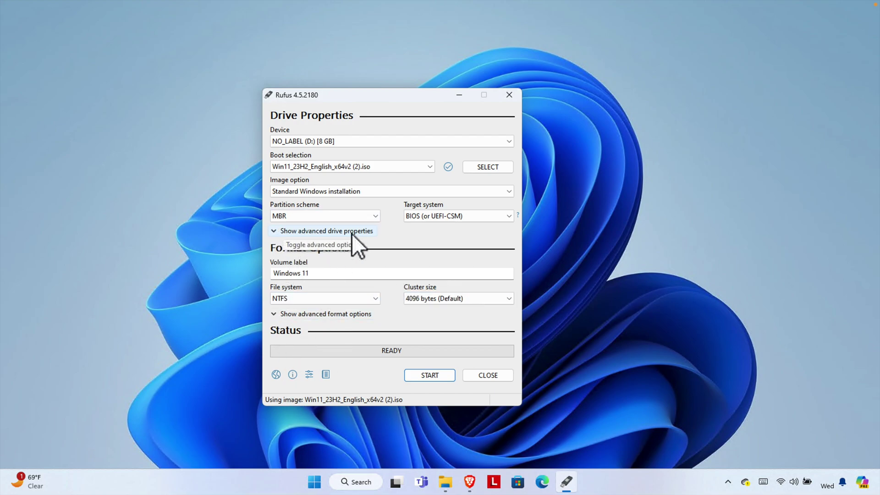
{"action": "left_click", "coordinate": [273, 231]}
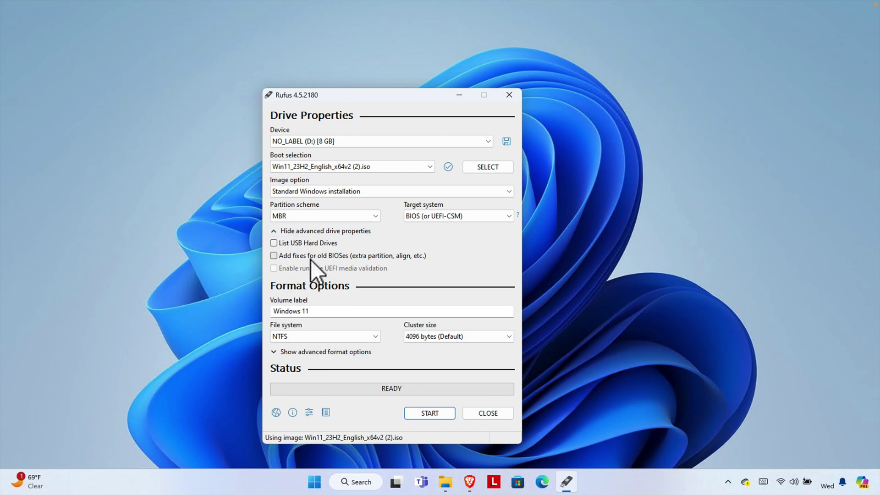
{"action": "left_click", "coordinate": [274, 232]}
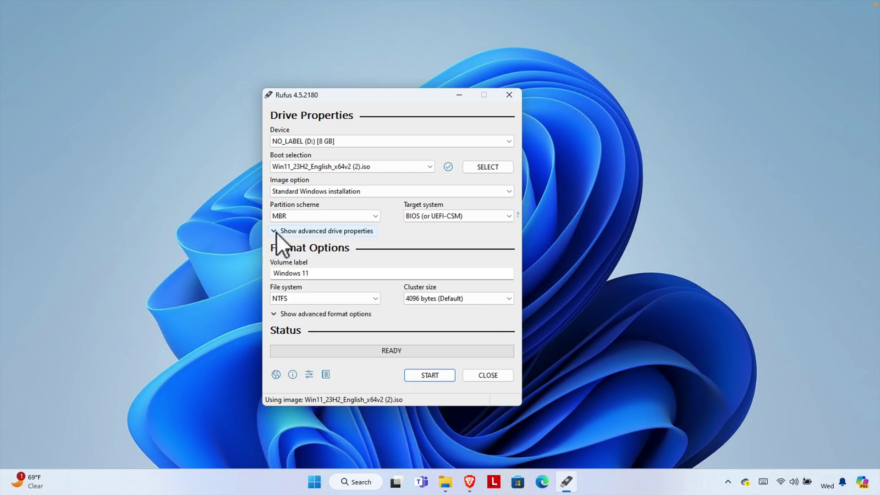
{"action": "left_click", "coordinate": [274, 314]}
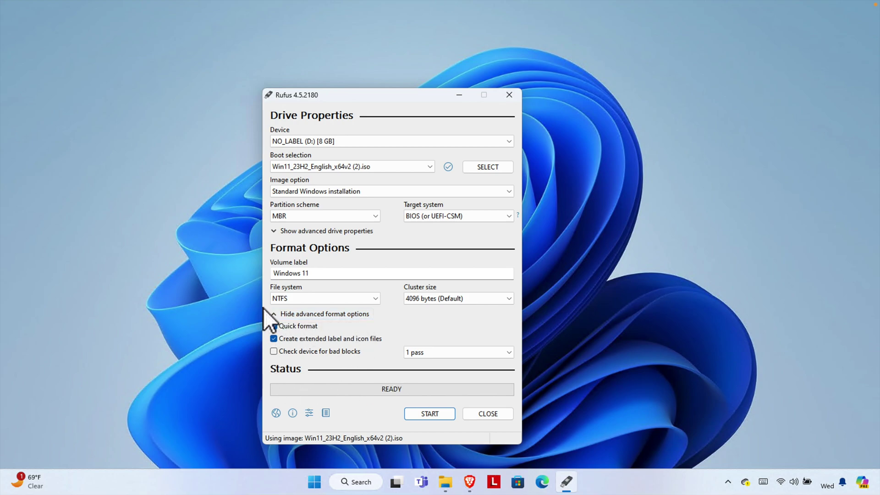
{"action": "left_click", "coordinate": [274, 314]}
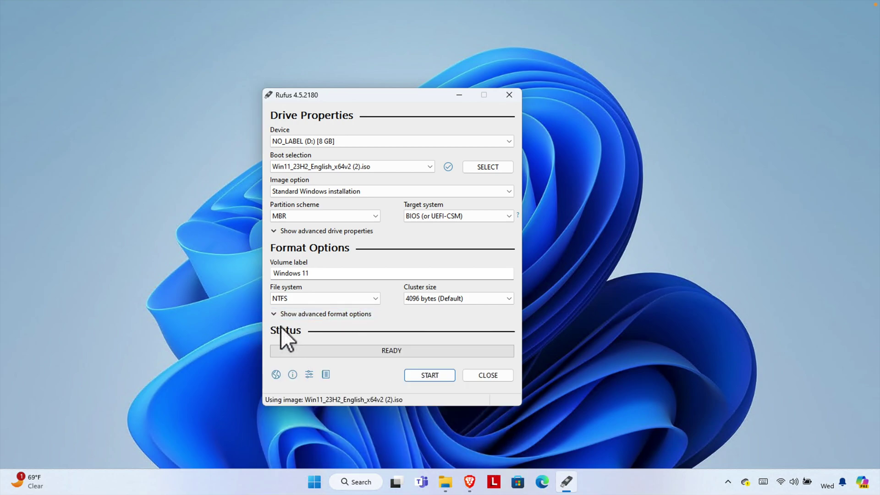
{"action": "left_click_drag", "start_coordinate": [422, 98], "coordinate": [444, 97]}
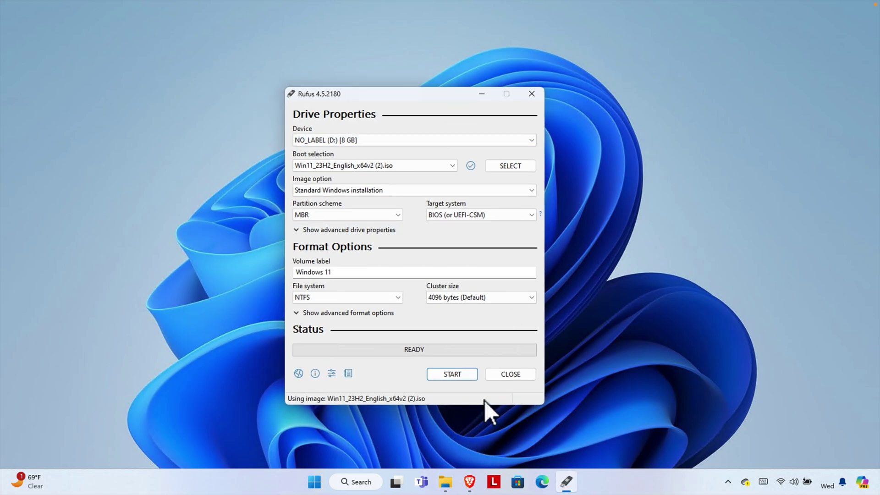
Step: Press START in Rufus to bring up the Windows User Experience customization options
{"action": "left_click", "coordinate": [455, 375]}
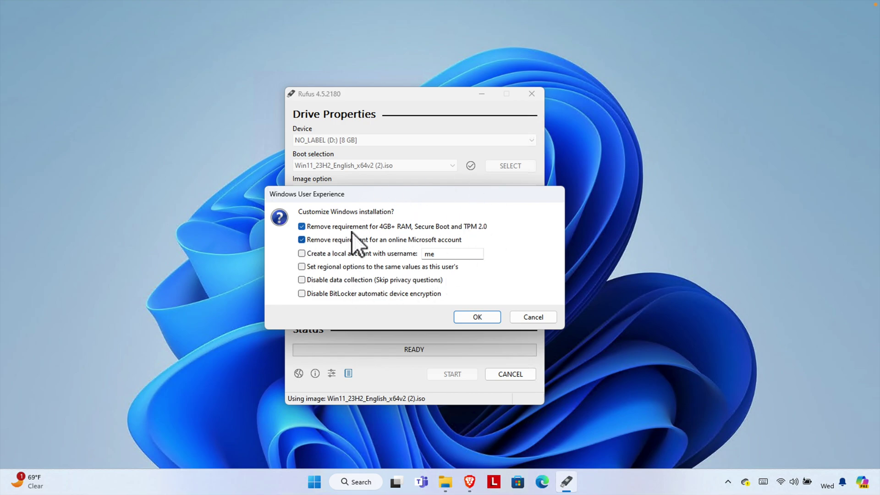
Step: Enable Set regional options, Disable data collection, and Disable BitLocker automatic device encryption
{"action": "left_click", "coordinate": [320, 240]}
Step: Add creation of a local account with a custom username, then confirm the Windows customizations
{"action": "left_click", "coordinate": [301, 253]}
{"action": "left_click_drag", "start_coordinate": [477, 255], "coordinate": [386, 250]}
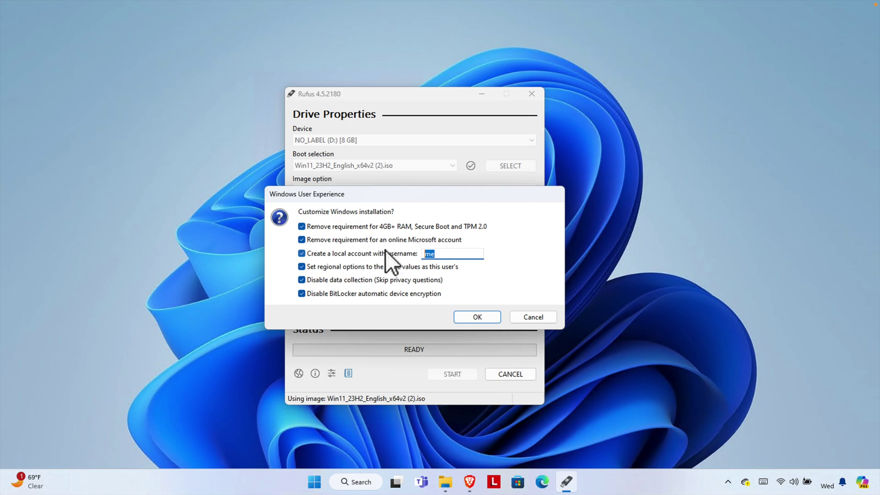
{"action": "type", "text": "fewsteps"}
{"action": "left_click", "coordinate": [477, 318]}
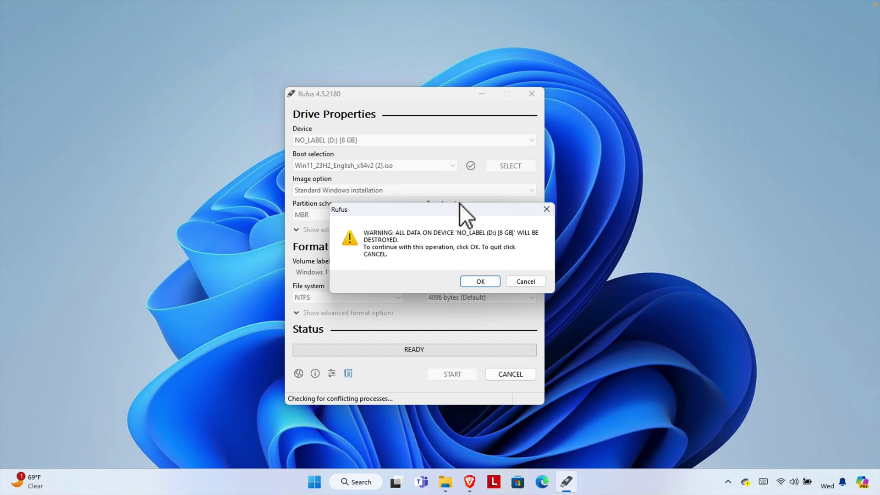
Step: Accept the warning that all data on the 8 GB NO_LABEL (D:) drive will be destroyed
{"action": "left_click", "coordinate": [481, 281]}
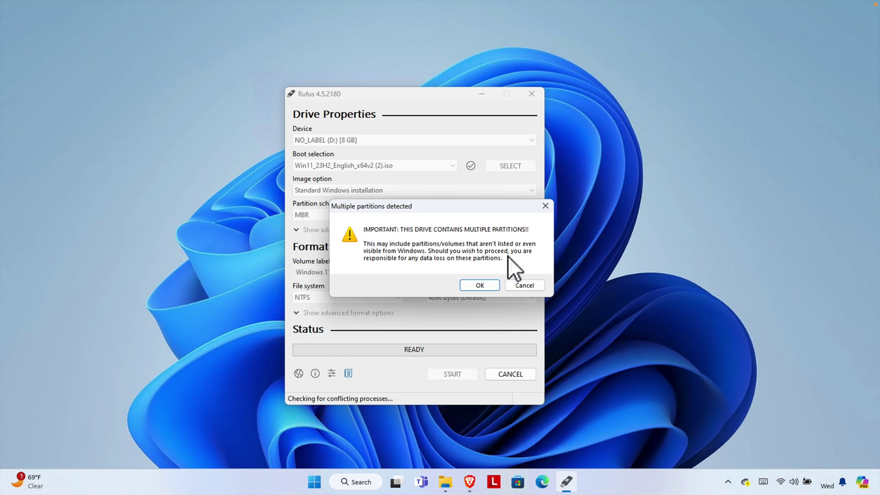
Step: Accept the Multiple partitions detected notice so Rufus deletes the drive's partitions
{"action": "left_click", "coordinate": [480, 285]}
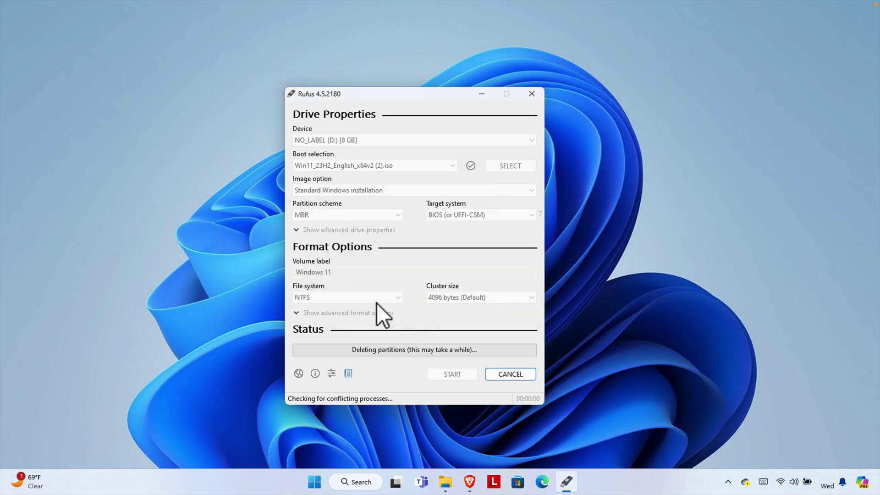